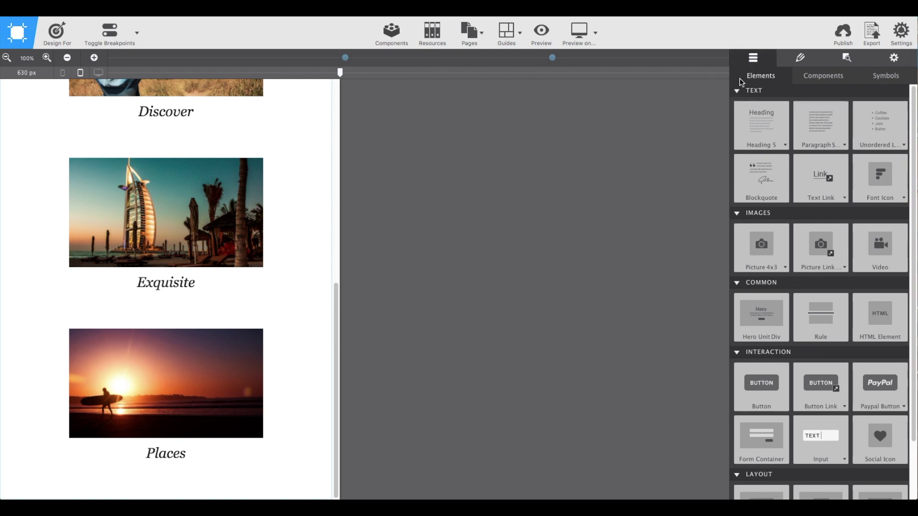
Drop an empty container at the bottom of the page, below the Places section.
scroll(755, 120, "down", 3)
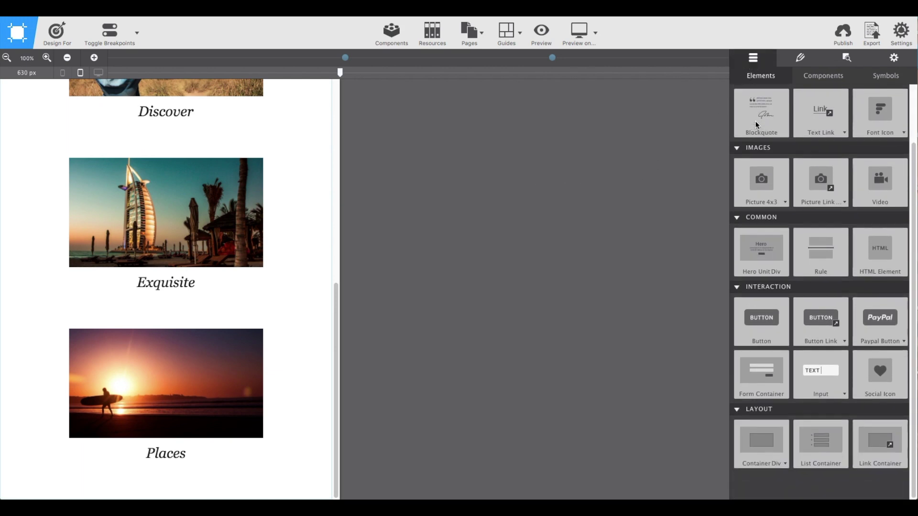
left_click(750, 433)
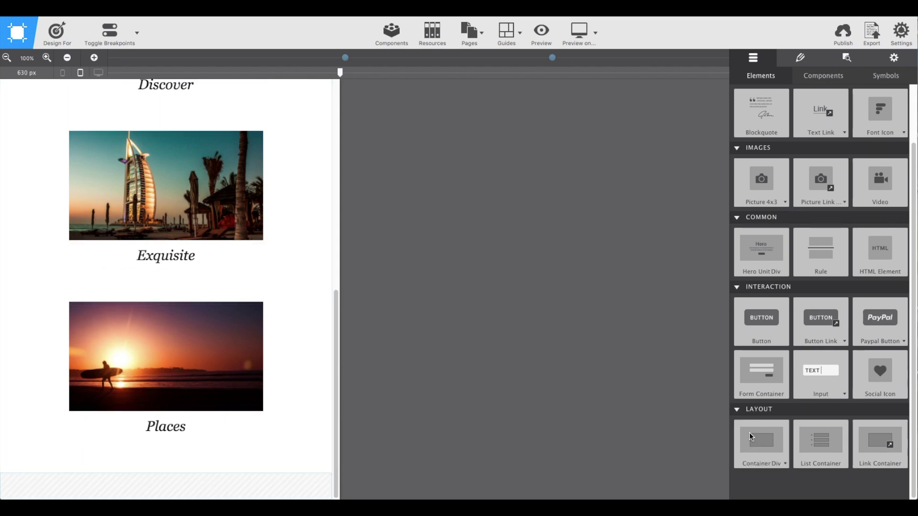
left_click(314, 485)
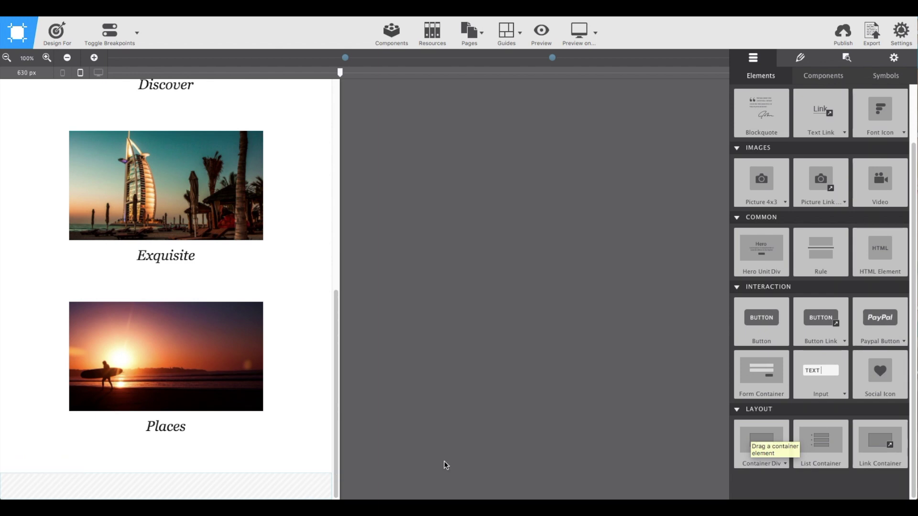
Give the new container the class closing-container.
left_click(804, 57)
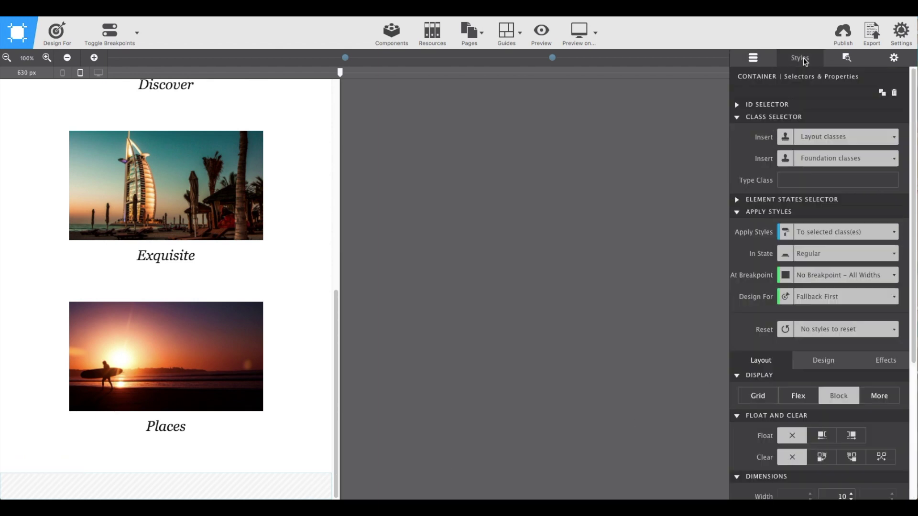
left_click(795, 182)
type("closing-container")
key("Return")
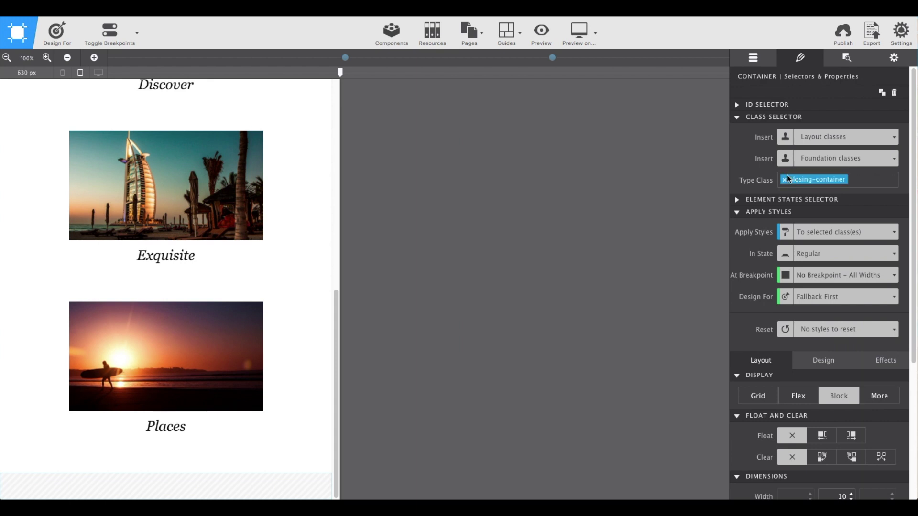
left_click(764, 60)
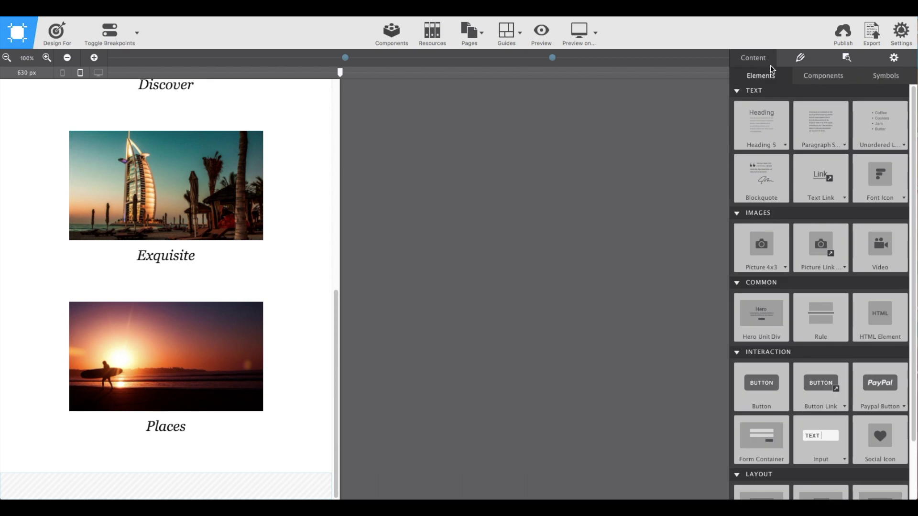
Add a Paragraph Medium lorem ipsum paragraph and a Button Link into the closing container.
left_click(845, 146)
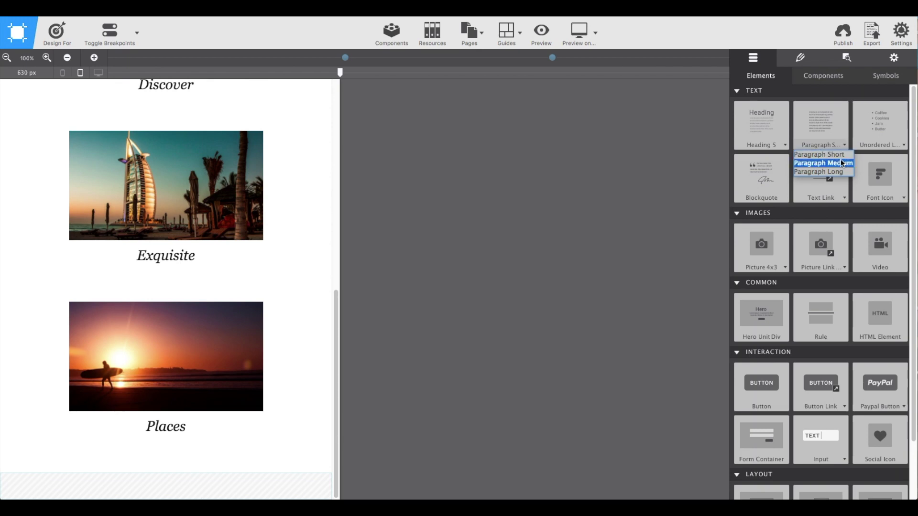
left_click(841, 163)
left_click(830, 118)
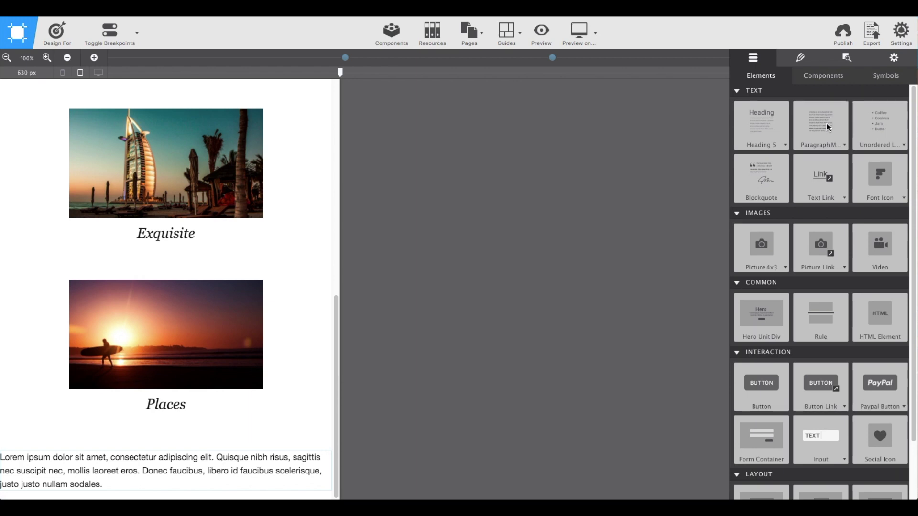
left_click(827, 382)
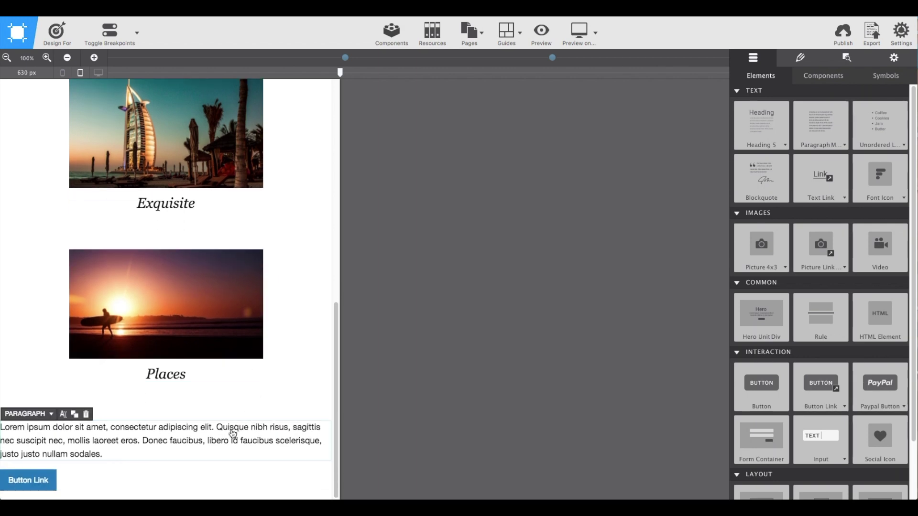
Assign the class closing-p to the lorem ipsum paragraph.
left_click(796, 59)
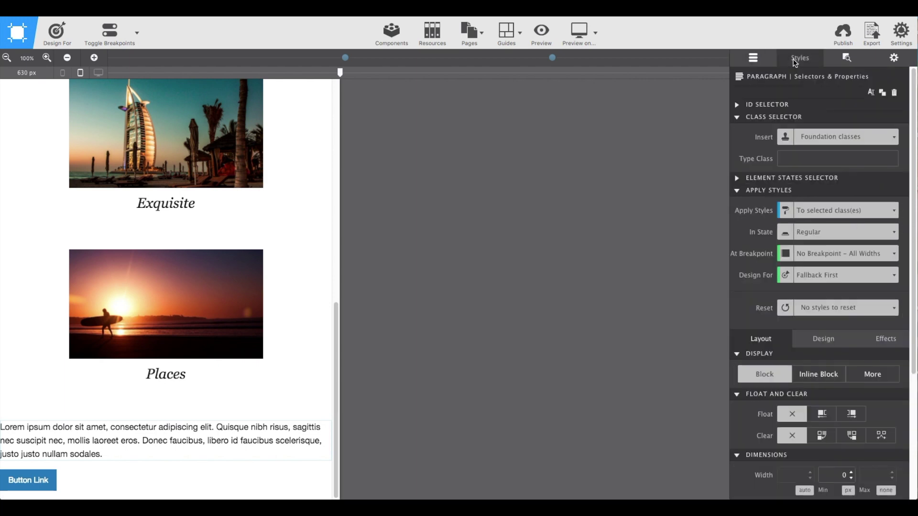
left_click(792, 159)
type("closing-p")
key("Return")
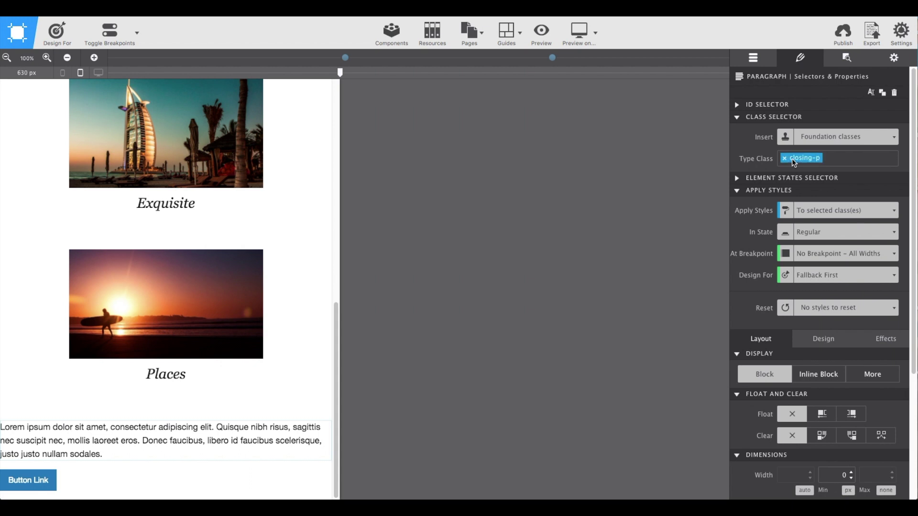
Center-align the paragraph's text.
left_click(803, 344)
scroll(804, 343, "down", 2)
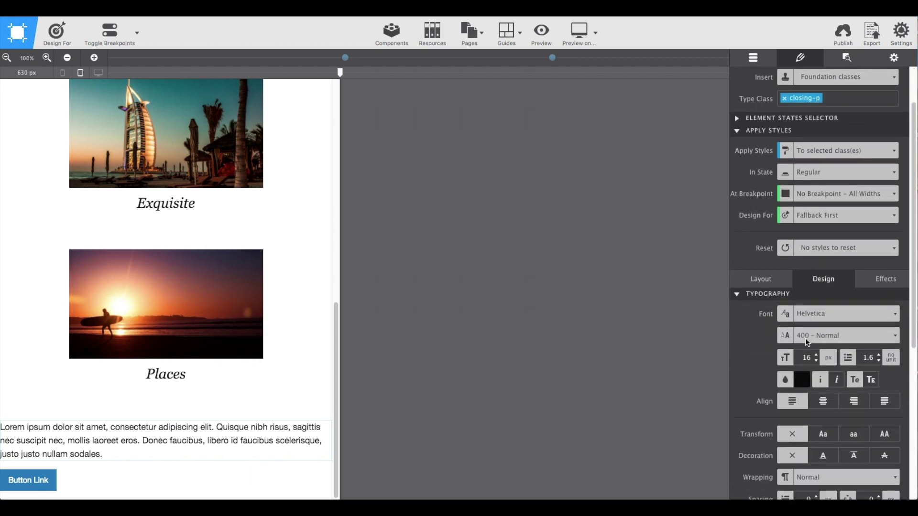
left_click(824, 403)
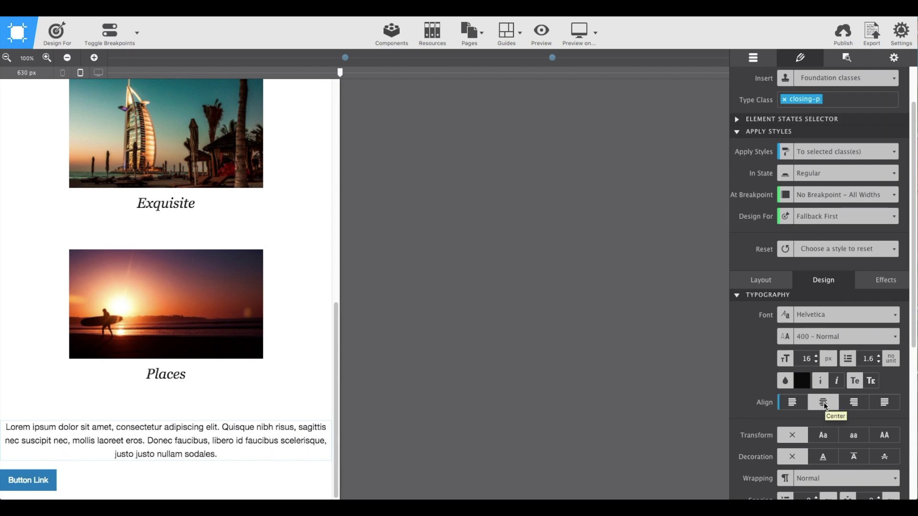
scroll(825, 404, "down", 1)
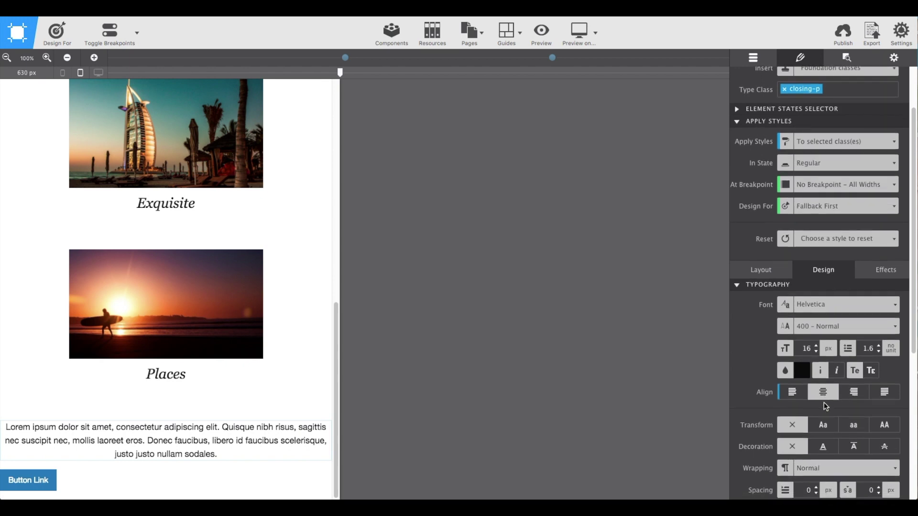
scroll(824, 407, "down", 4)
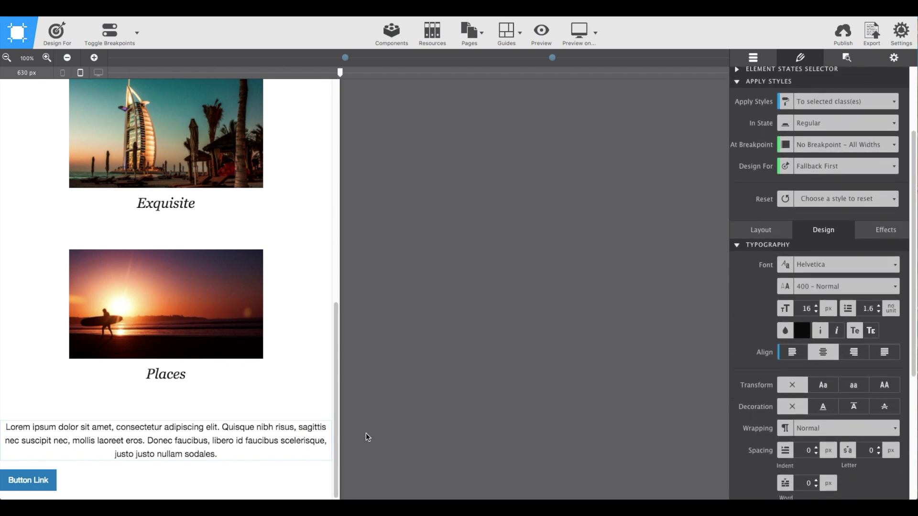
left_click(315, 472)
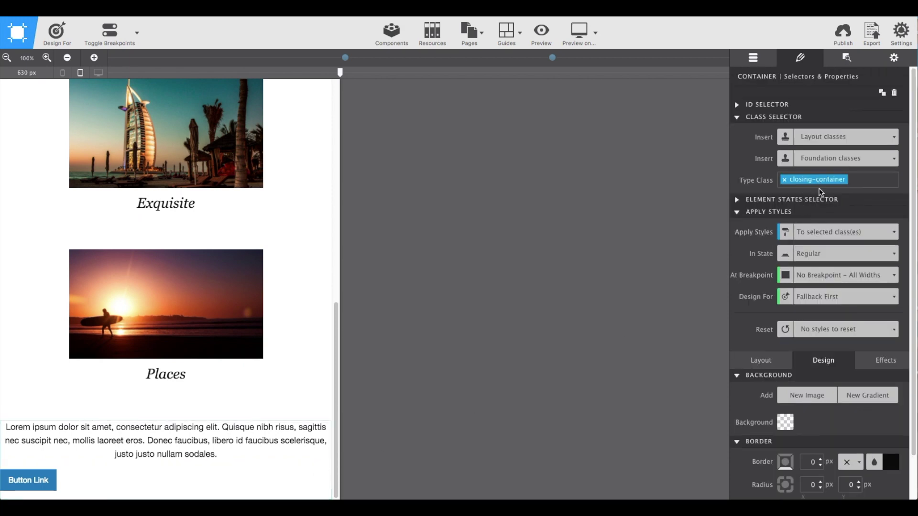
Make closing-container a flex layout with Column direction and Align Items set to Center.
scroll(819, 189, "down", 2)
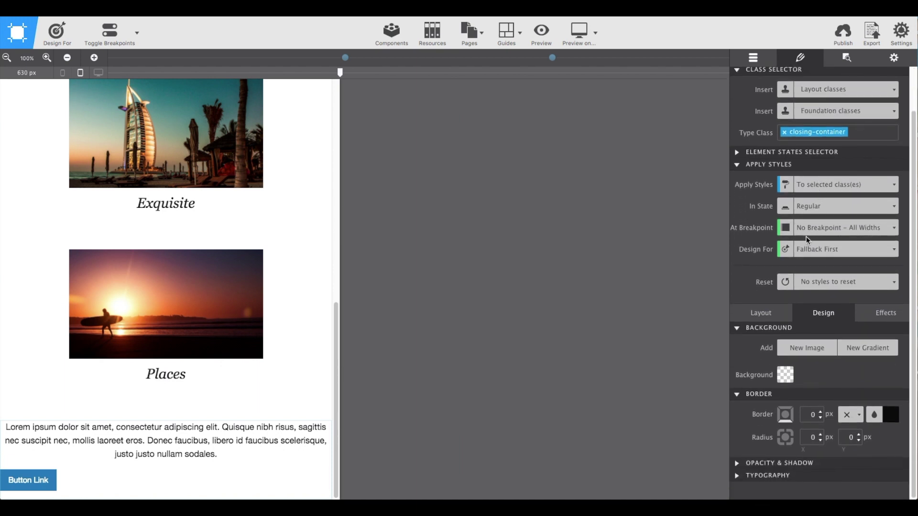
left_click(764, 314)
scroll(763, 315, "down", 1)
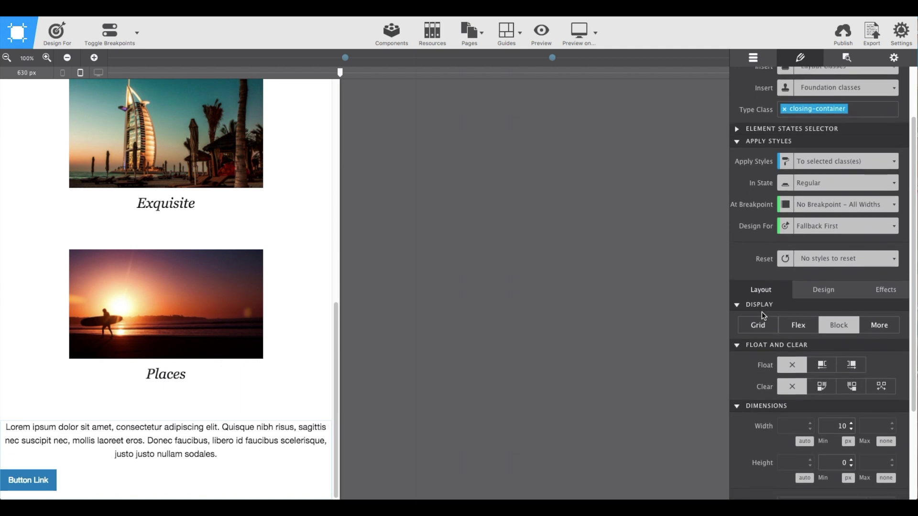
scroll(784, 306, "down", 2)
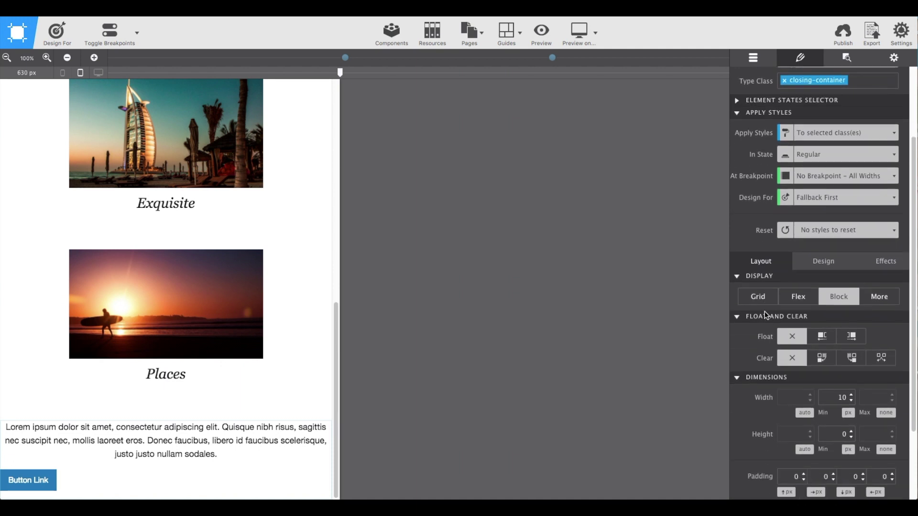
left_click(805, 293)
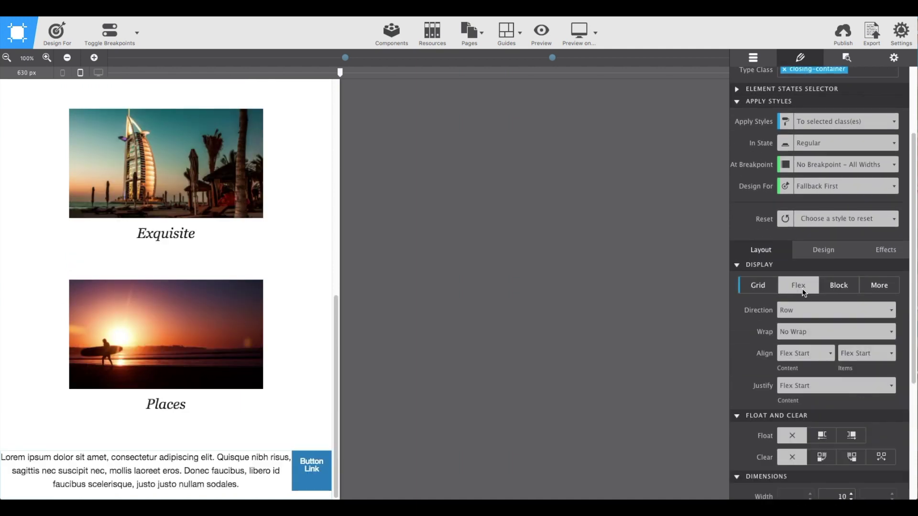
scroll(804, 293, "down", 1)
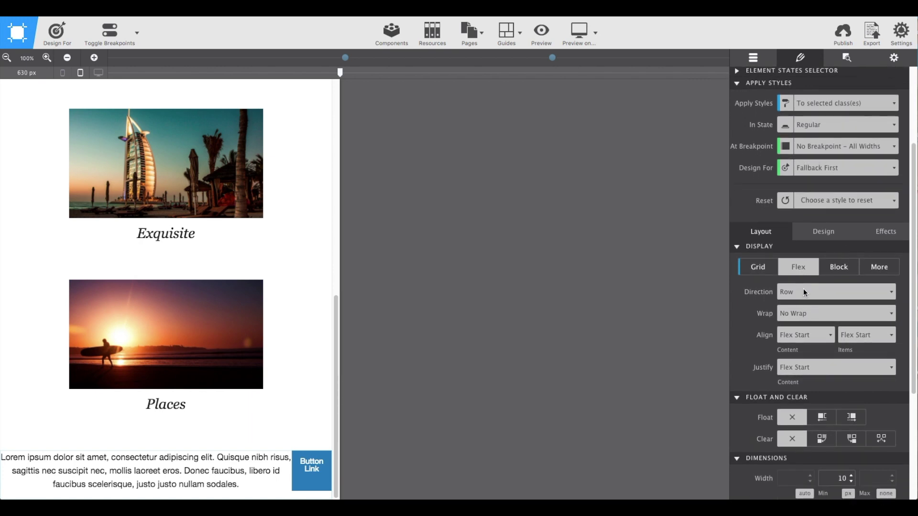
left_click(790, 293)
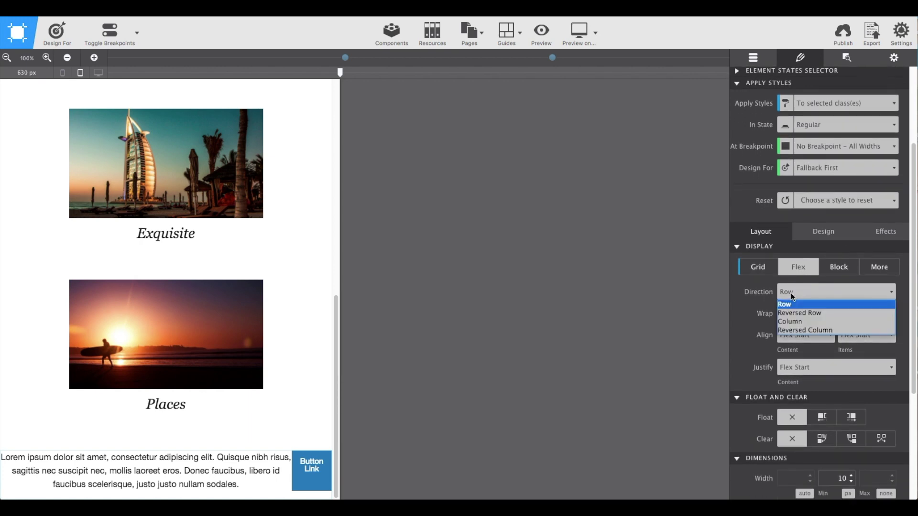
left_click(794, 321)
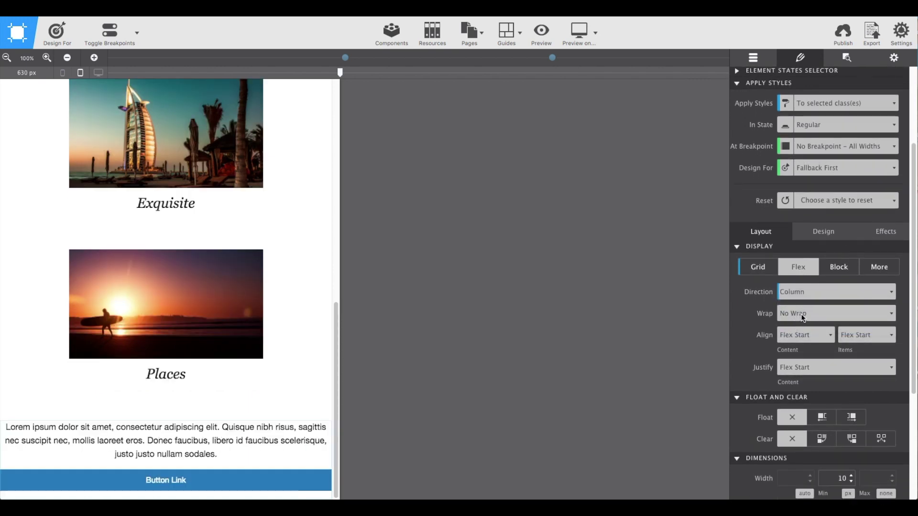
left_click(863, 336)
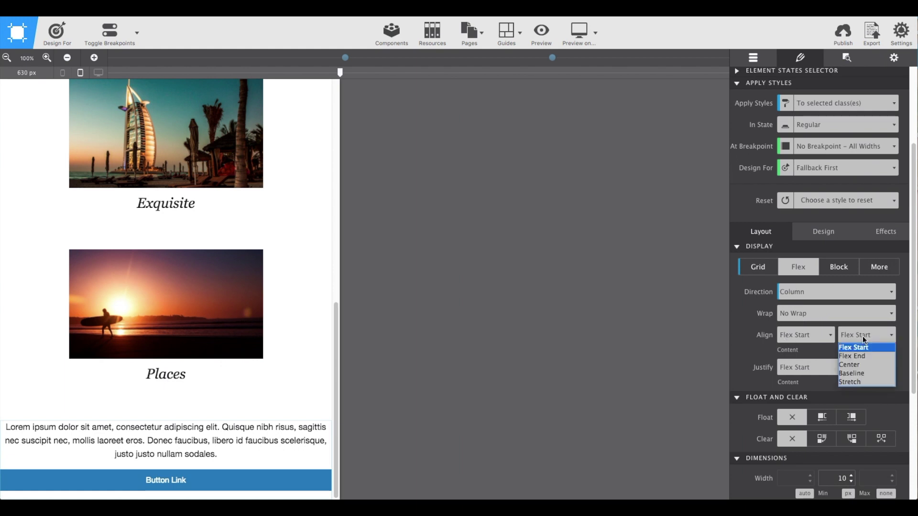
left_click(860, 363)
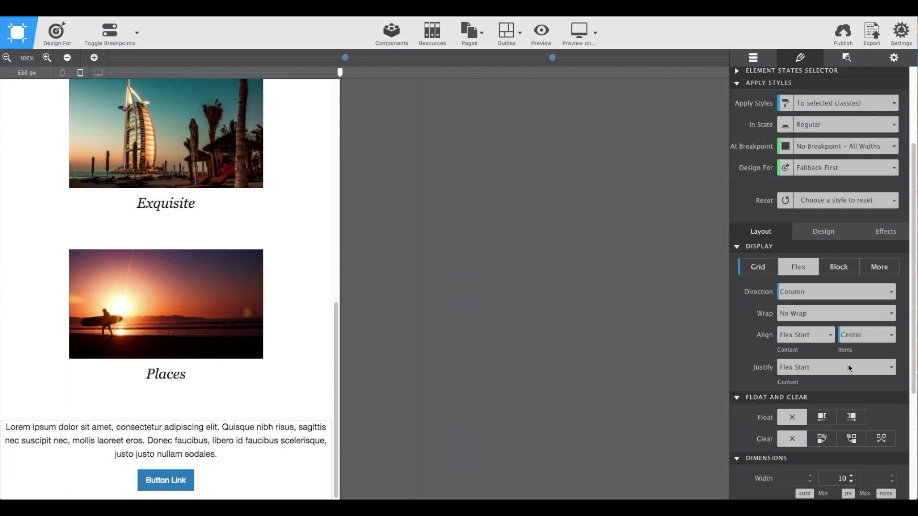
Set the closing container's right and left padding to 10 px.
scroll(842, 358, "down", 3)
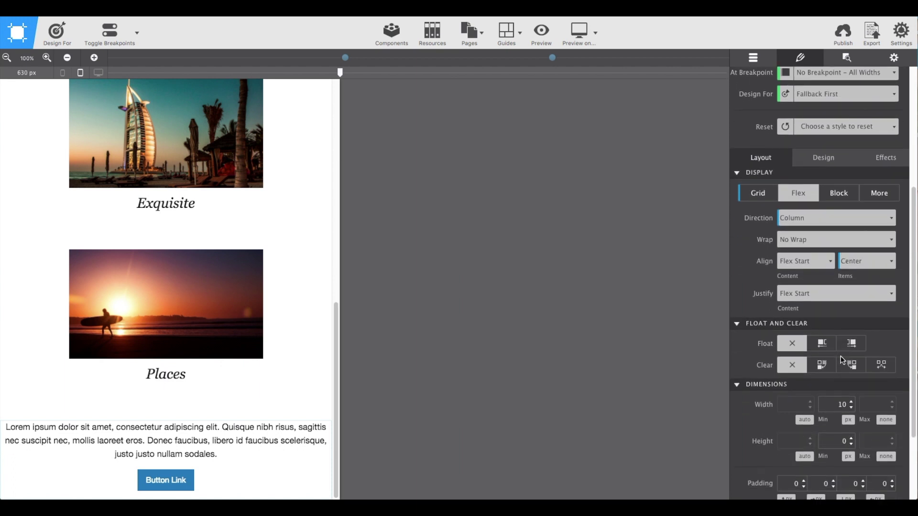
scroll(843, 359, "down", 4)
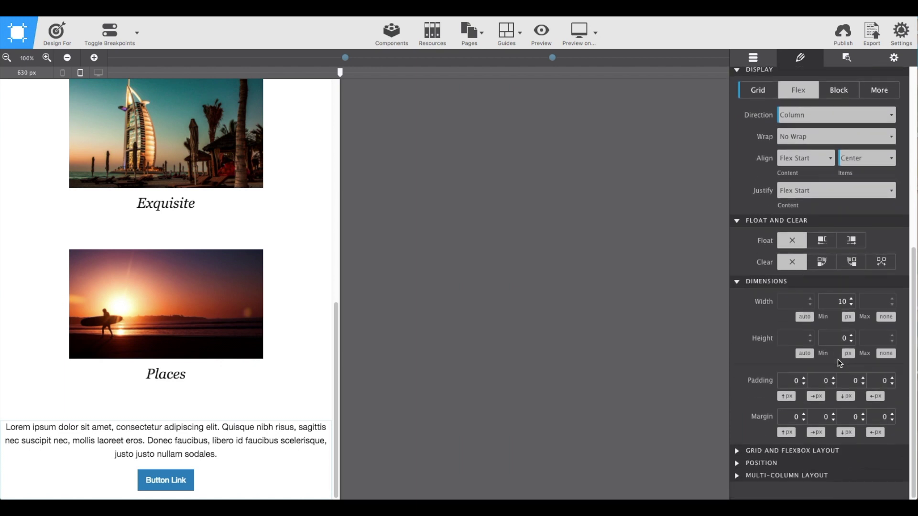
left_click(818, 380)
type("1")
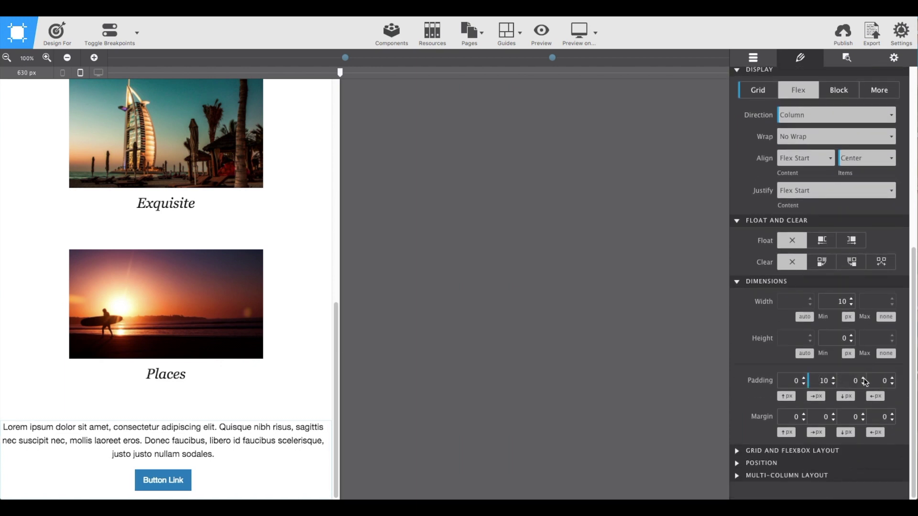
left_click(872, 380)
type("1")
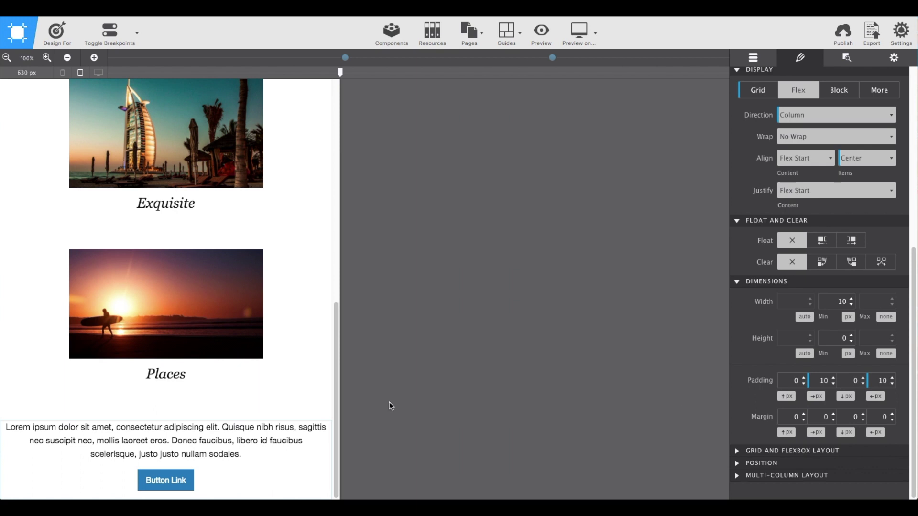
Set the closing-p paragraph's font to Georgia and its size to 18 px.
left_click(290, 435)
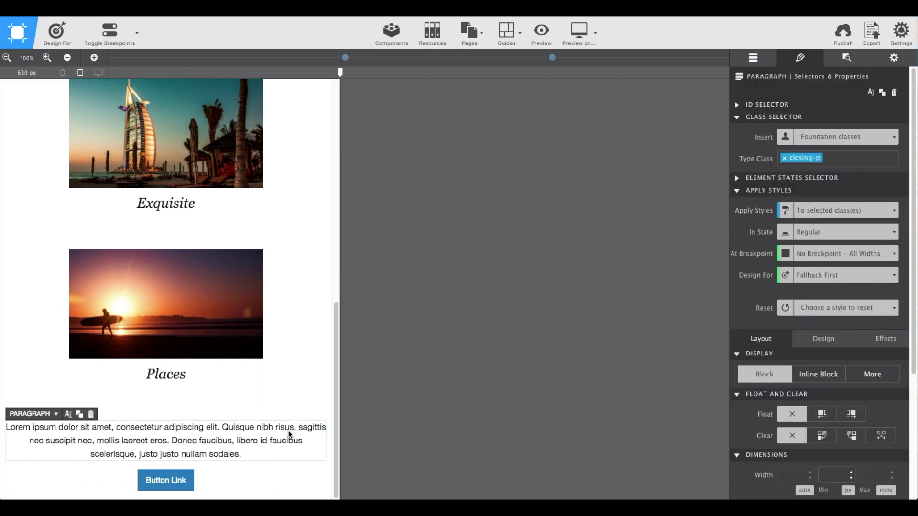
left_click(818, 342)
scroll(820, 344, "down", 1)
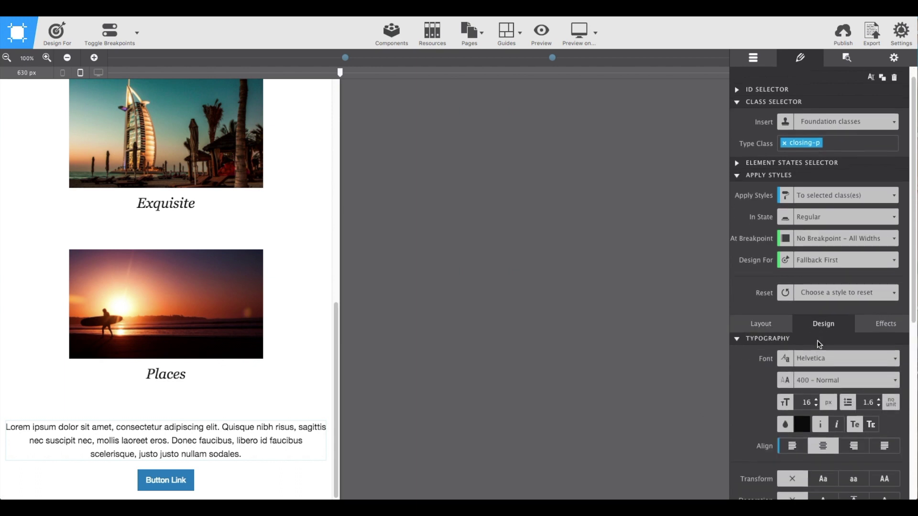
left_click(824, 353)
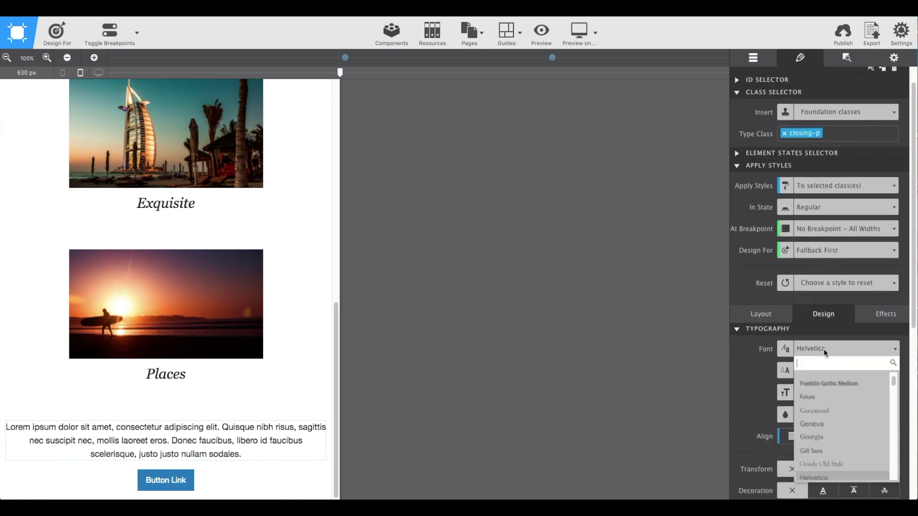
type("geo")
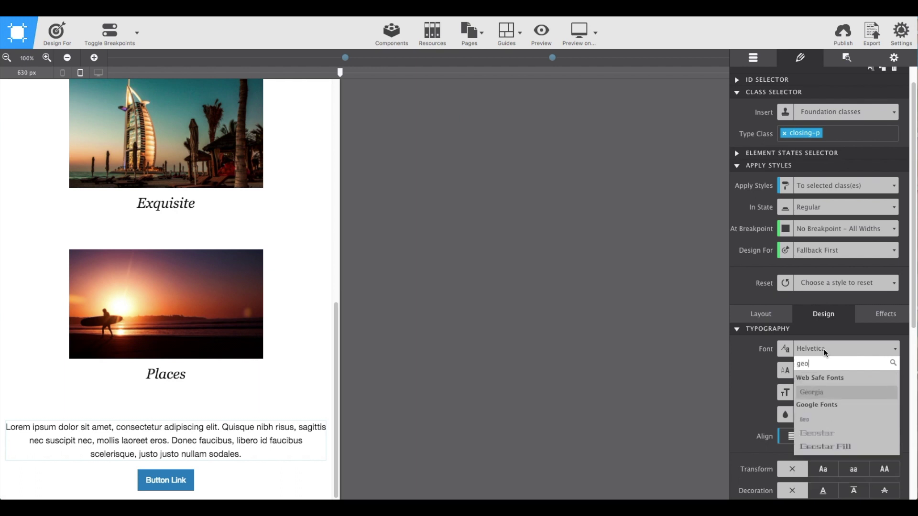
left_click(823, 391)
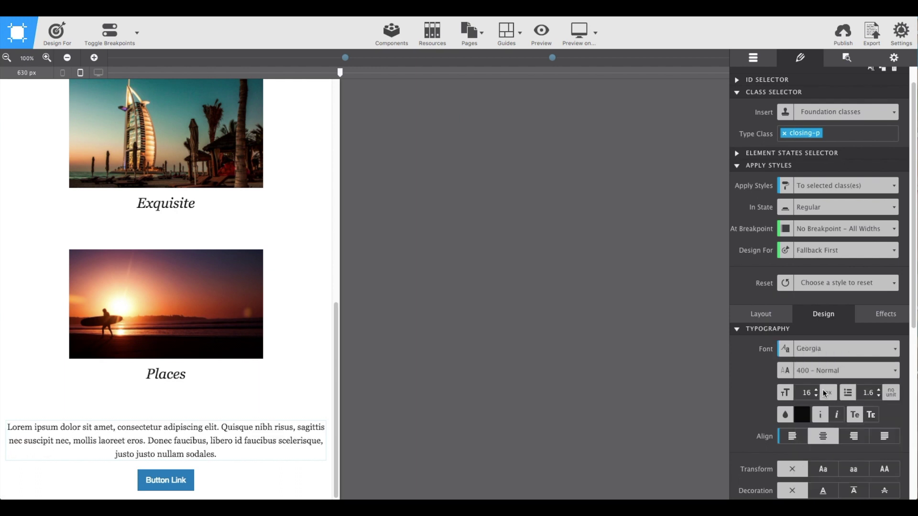
left_click(816, 389)
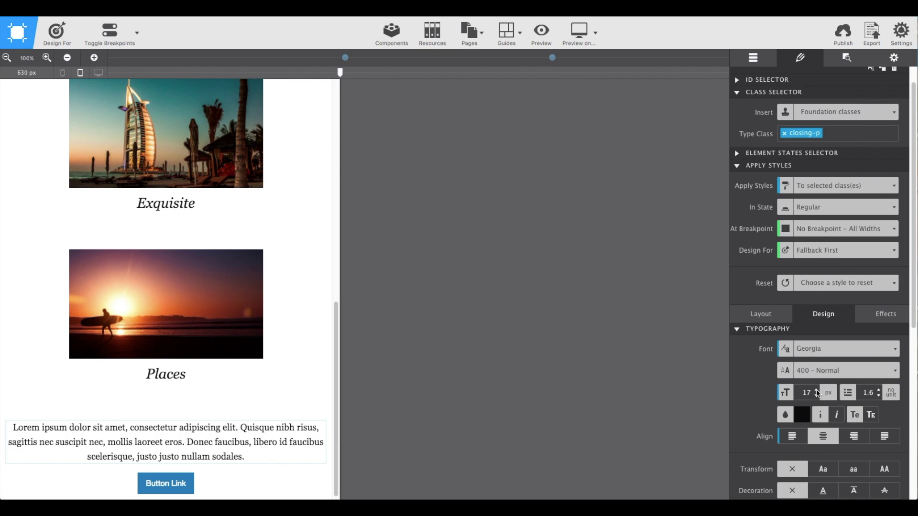
left_click(816, 389)
scroll(816, 389, "down", 2)
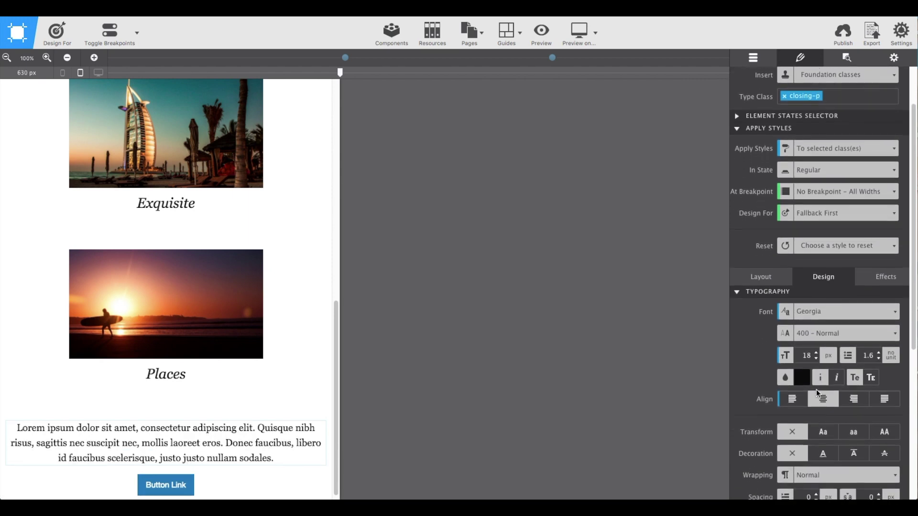
Change the paragraph text colour to hex #1e1e1e.
left_click(805, 375)
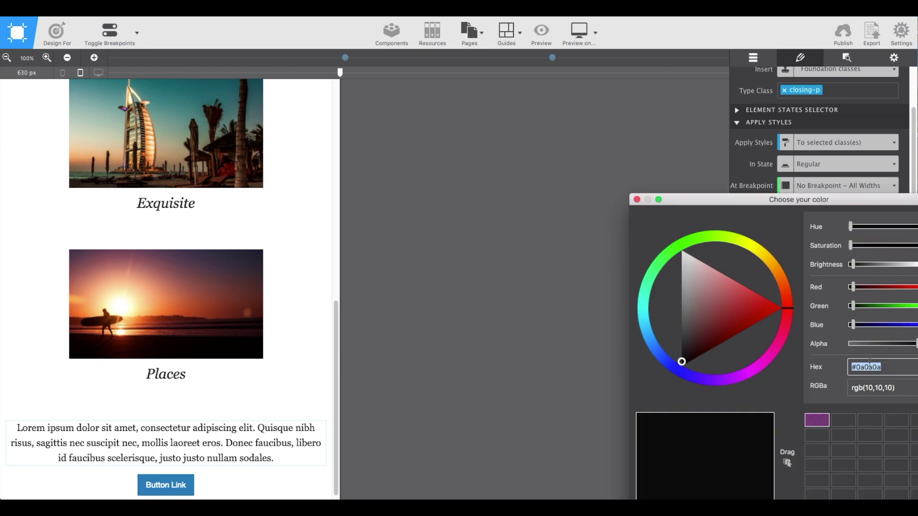
left_click_drag(845, 199, 761, 140)
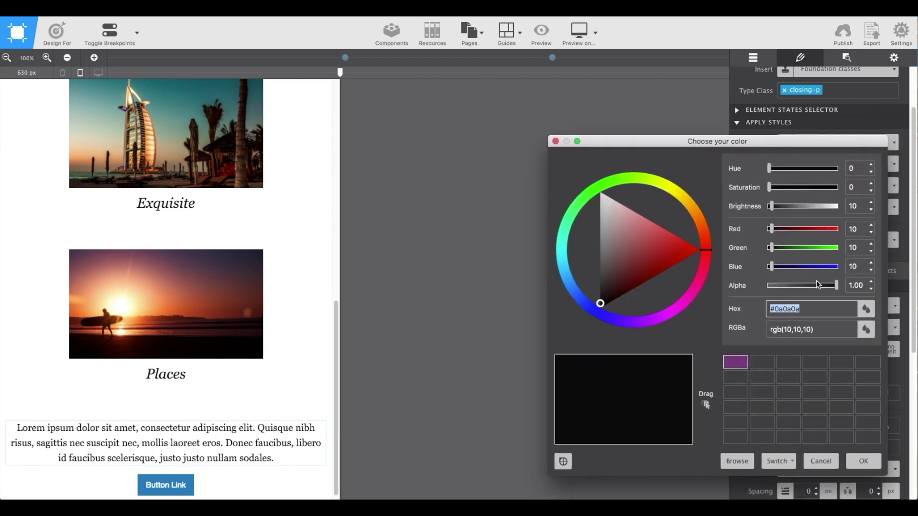
type("#1e1e1e")
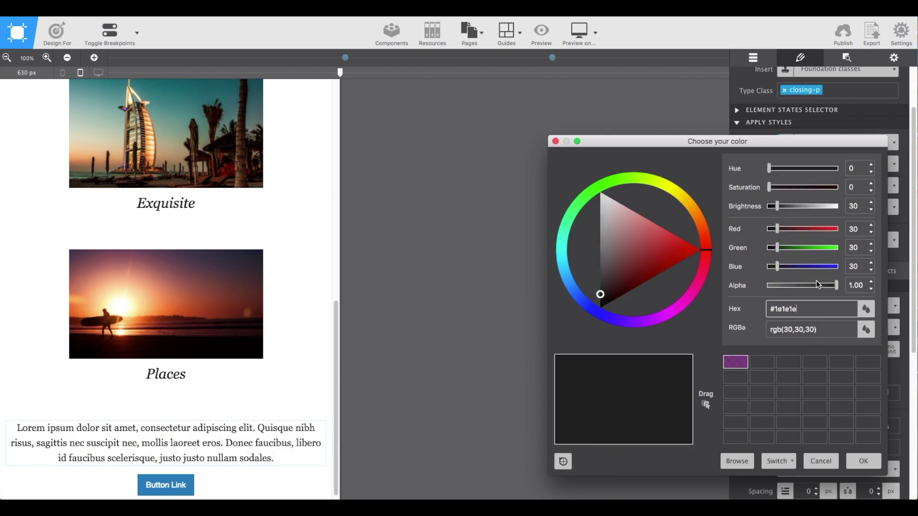
left_click(855, 462)
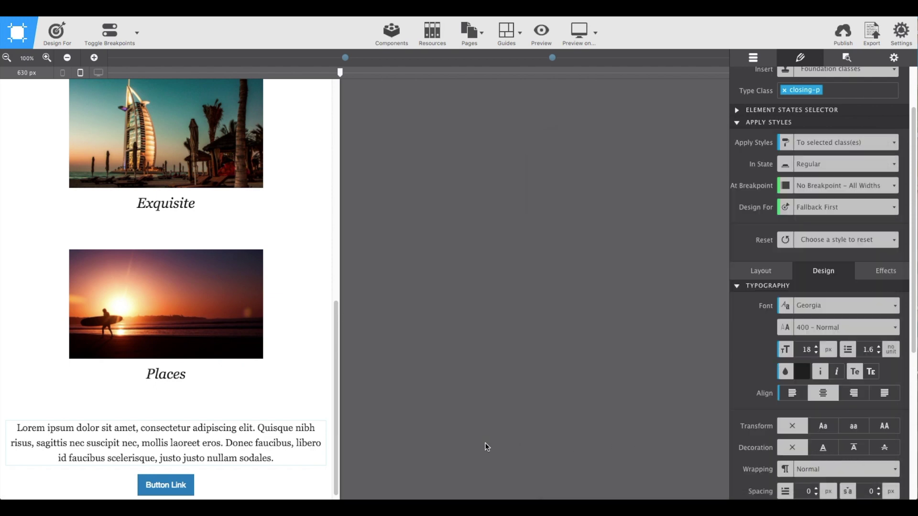
Replace the button's 'Button Link' label with 'Book Today'.
scroll(206, 461, "down", 1)
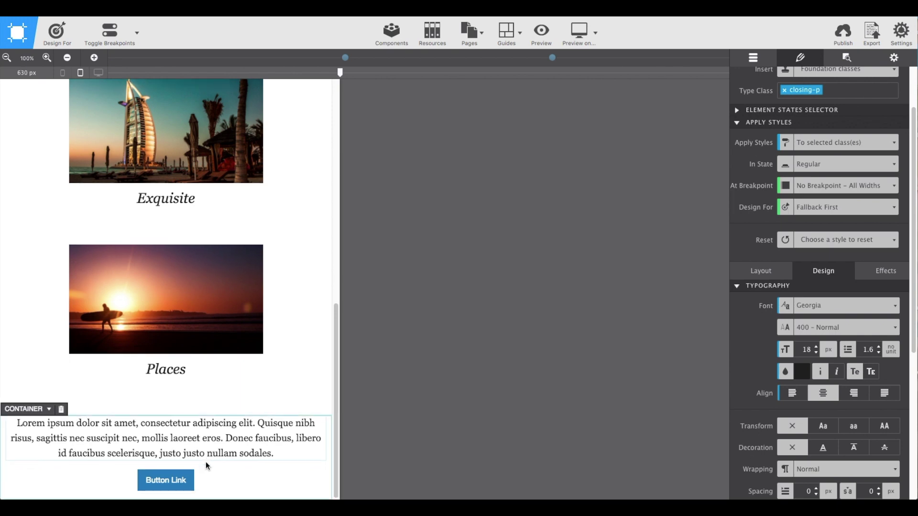
left_click(160, 485)
right_click(160, 484)
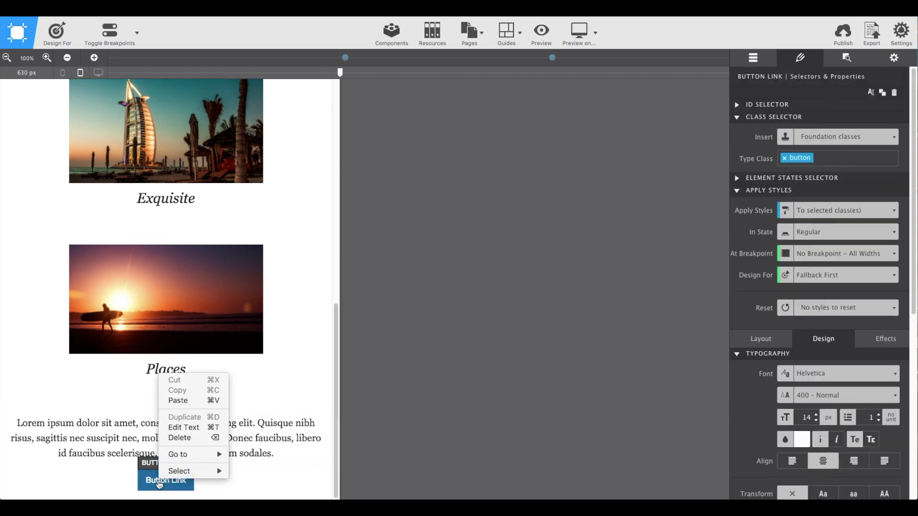
left_click(181, 429)
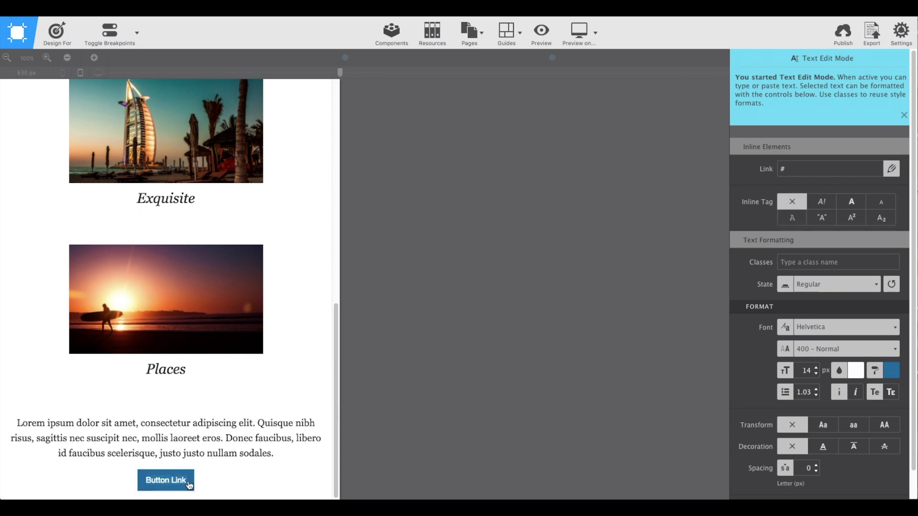
key("ctrl+a")
key("BackSpace")
type("Boo")
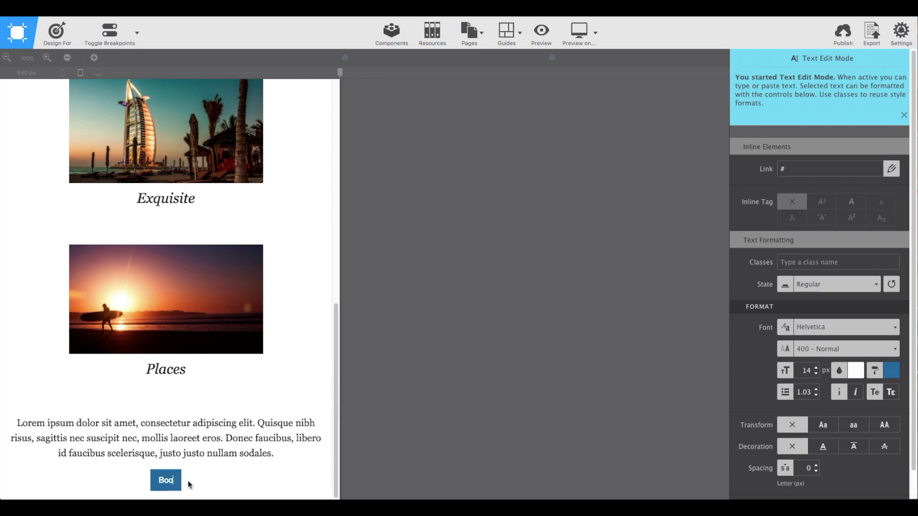
type("k Today")
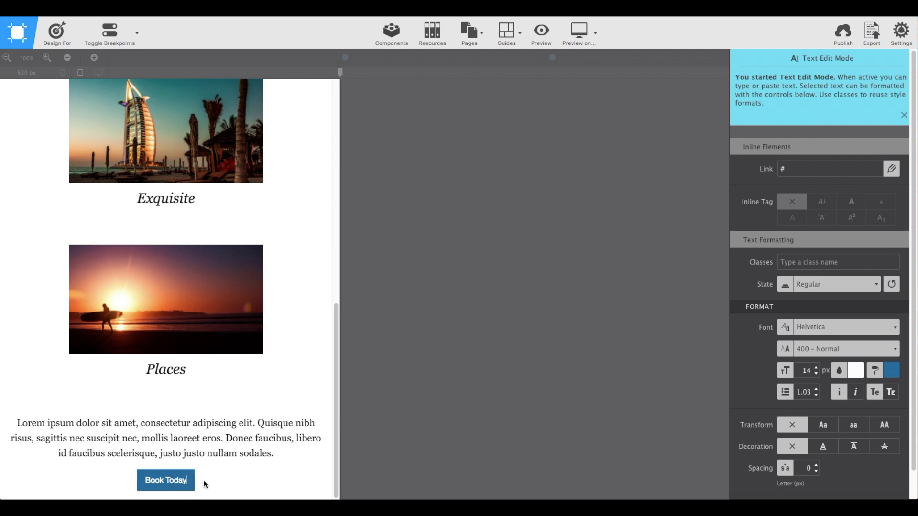
key("Escape")
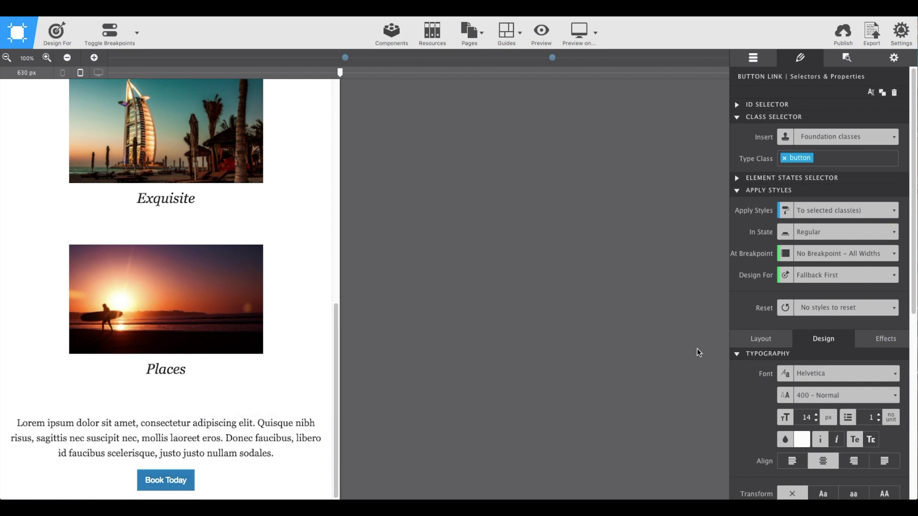
Set the Book Today button label to Georgia at 18 px.
scroll(776, 350, "down", 2)
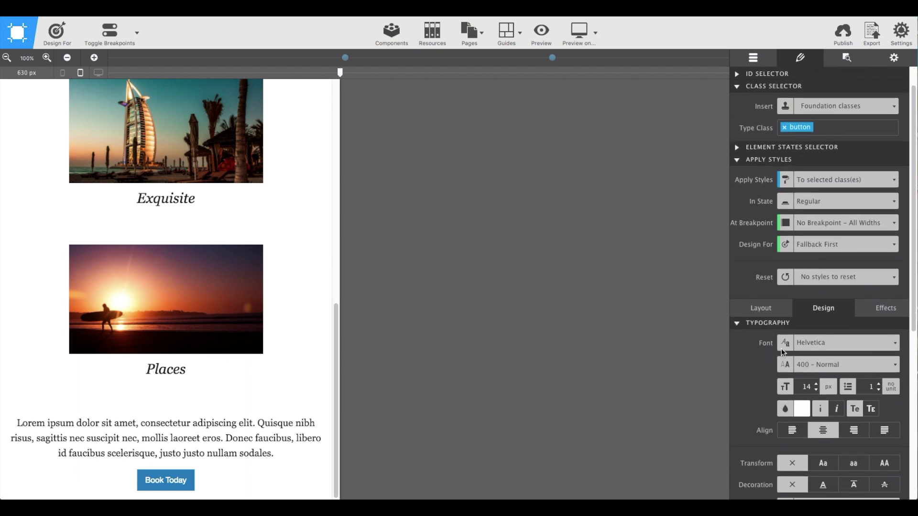
left_click(824, 343)
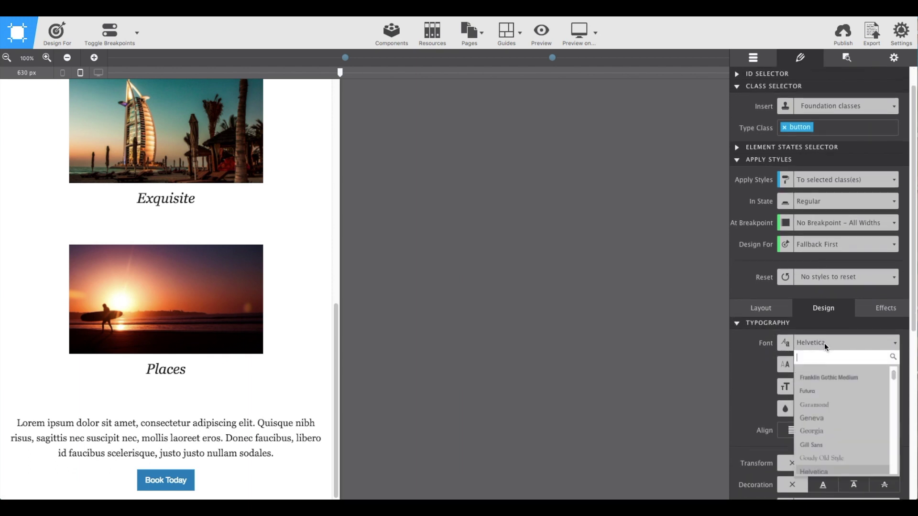
type("g")
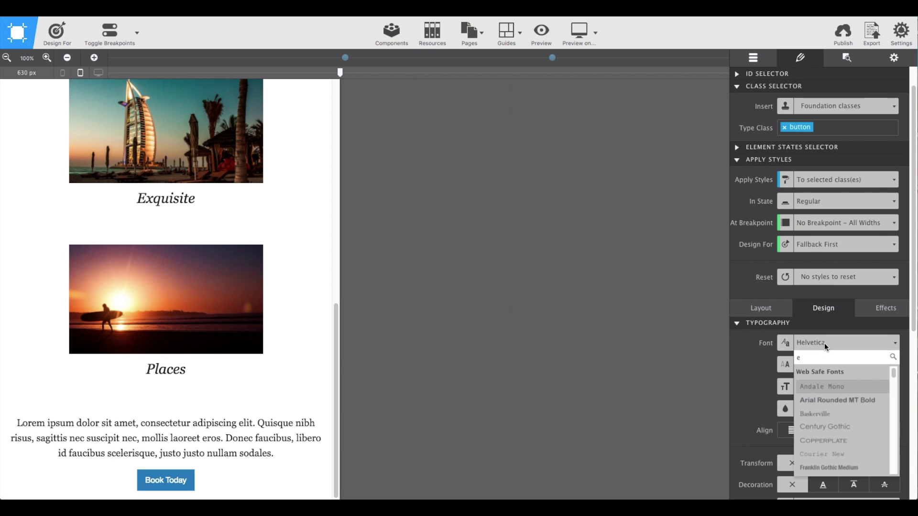
type("eo")
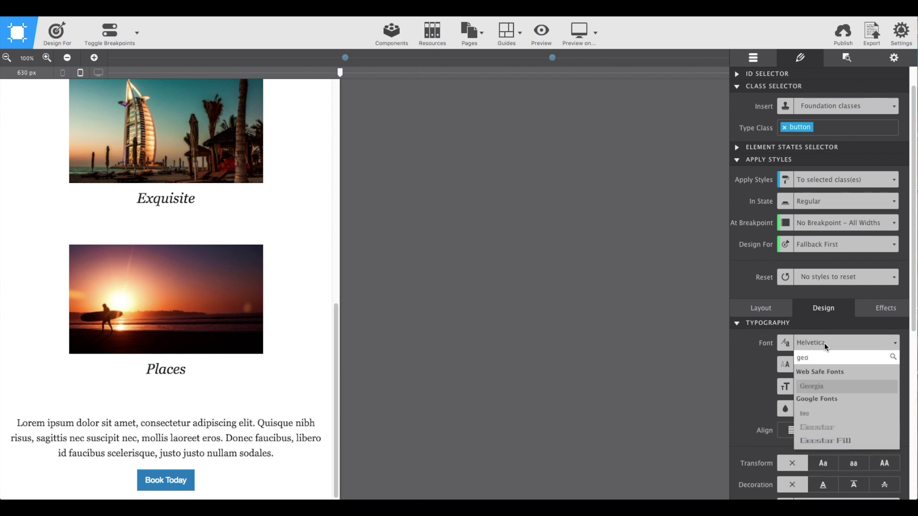
left_click(815, 387)
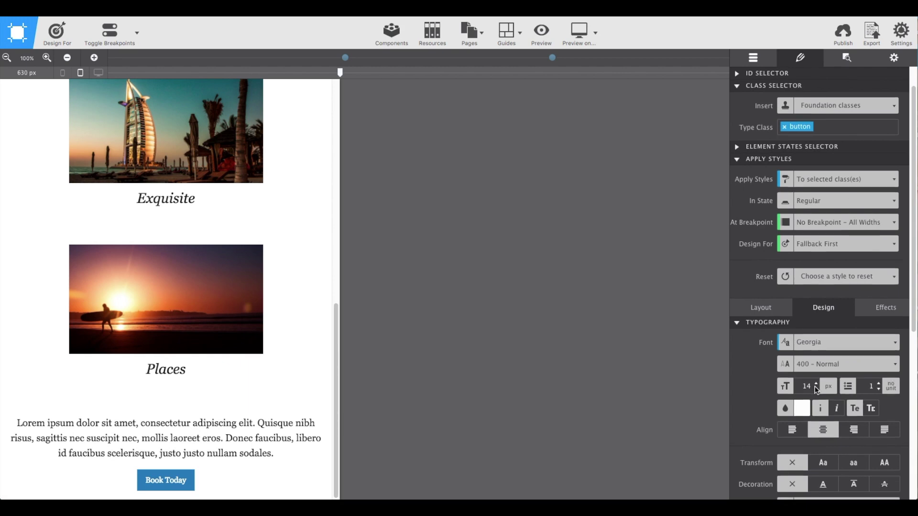
scroll(815, 390, "down", 1)
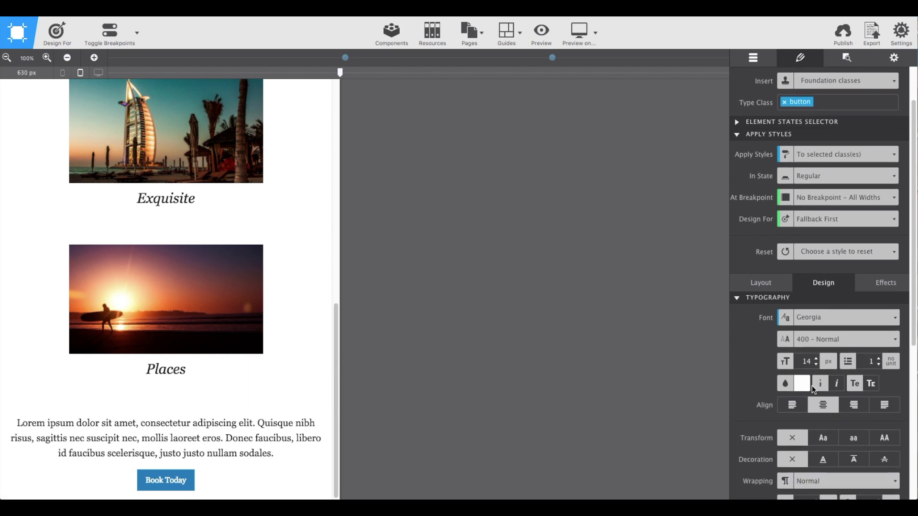
left_click(817, 359)
left_click(815, 358)
left_click(816, 358)
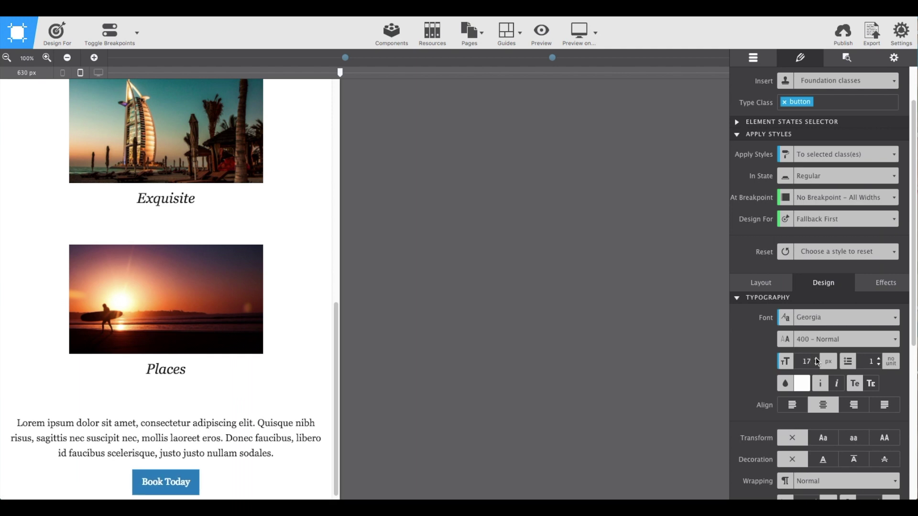
left_click(816, 357)
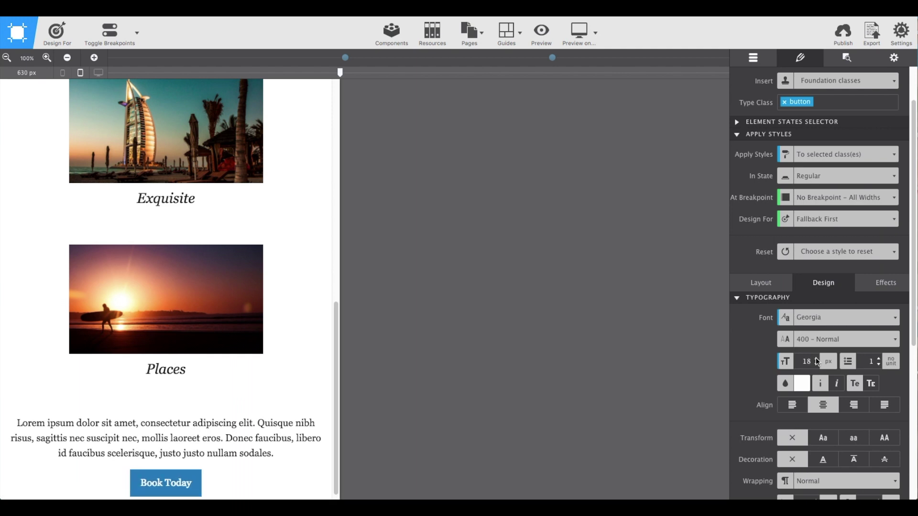
left_click(803, 384)
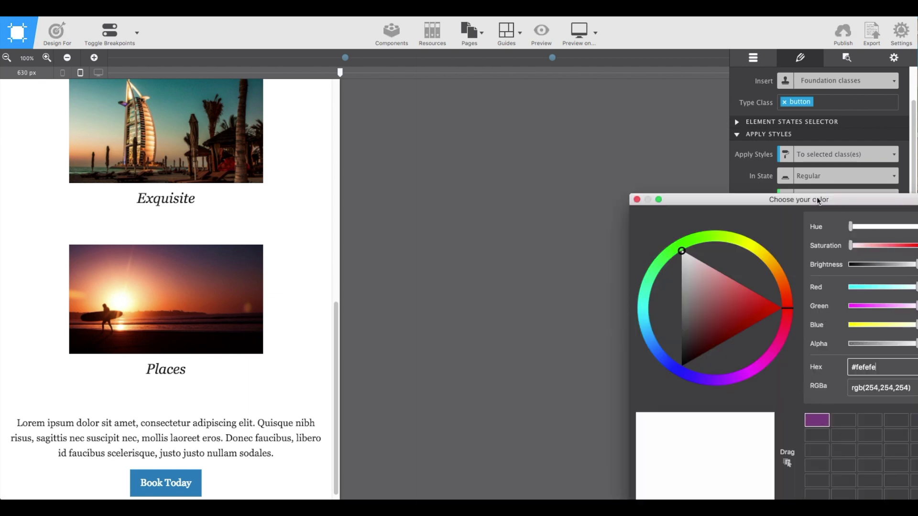
left_click_drag(818, 201, 750, 154)
left_click_drag(815, 320, 778, 322)
type("#1e1")
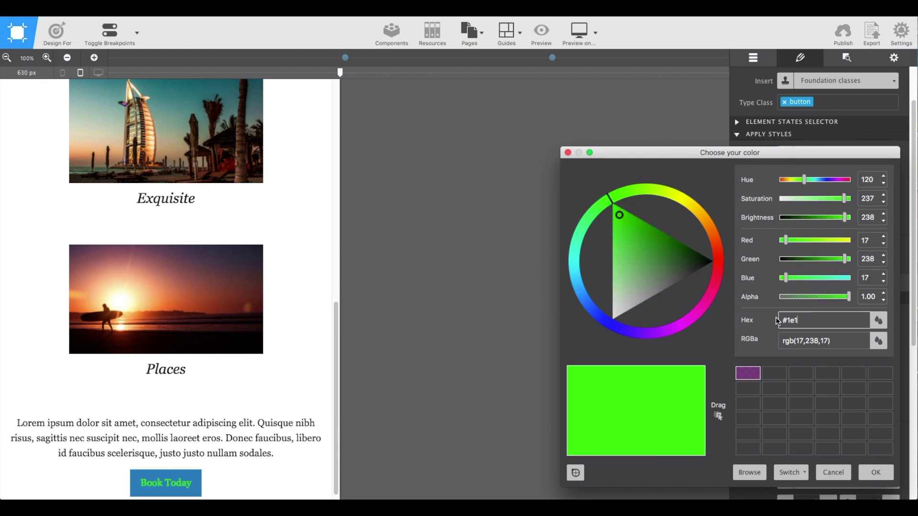
type("e1e")
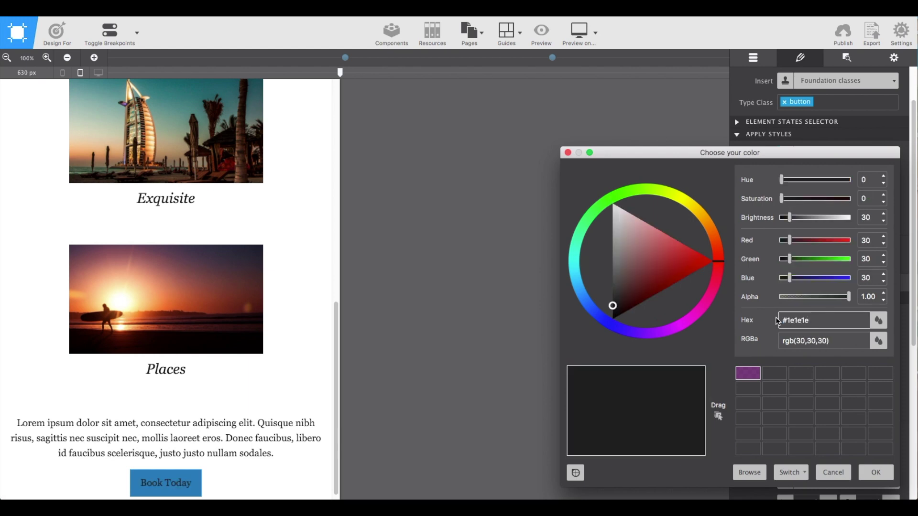
key("BackSpace")
key("BackSpace")
key("BackSpace")
key("BackSpace")
key("BackSpace")
left_click(833, 473)
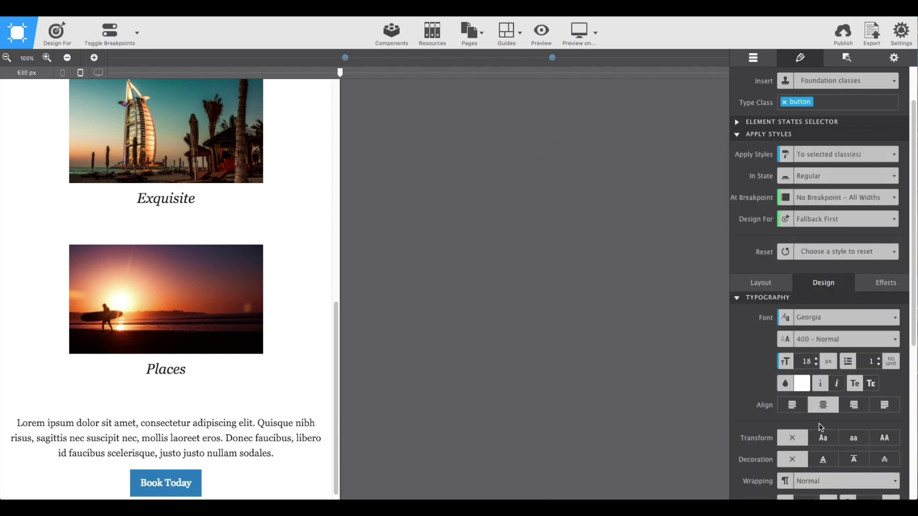
Change the Book Today button's background from blue to #1e1e1e.
scroll(811, 400, "down", 5)
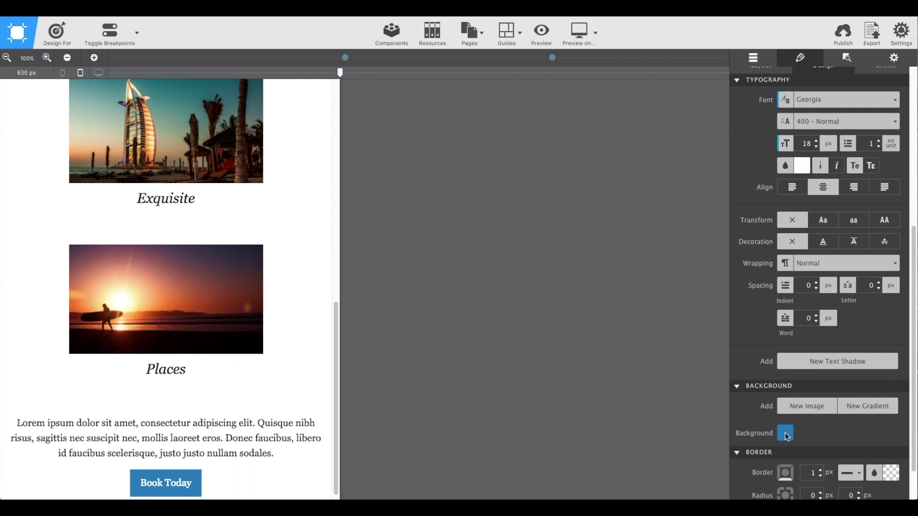
left_click(786, 433)
left_click_drag(804, 210, 739, 150)
left_click_drag(825, 308, 767, 308)
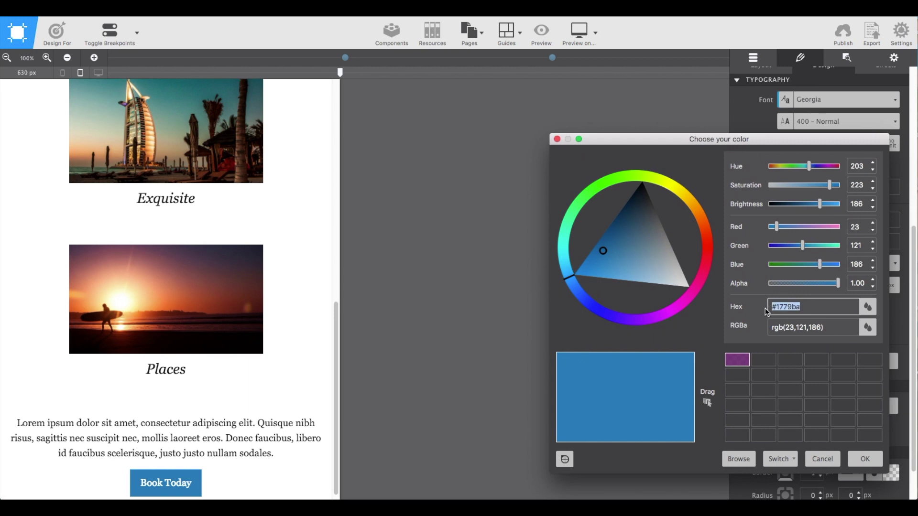
type("#1e1e1e")
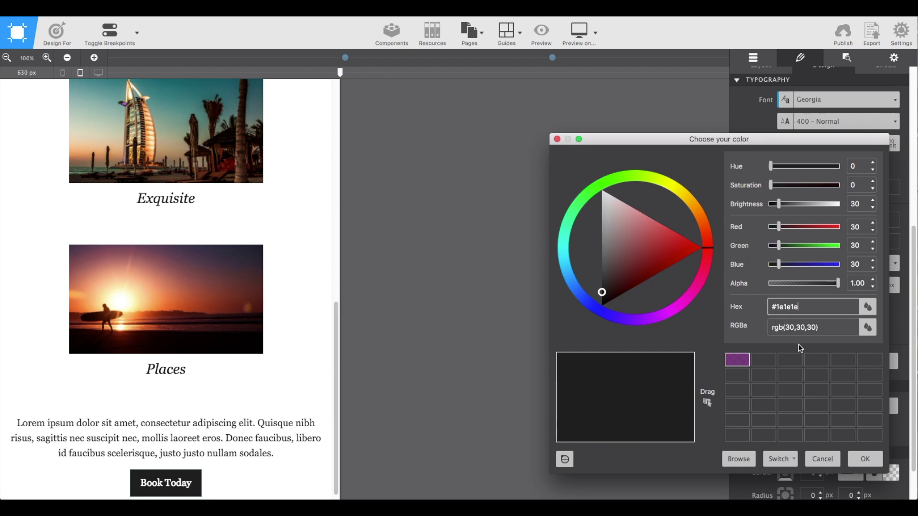
left_click(861, 458)
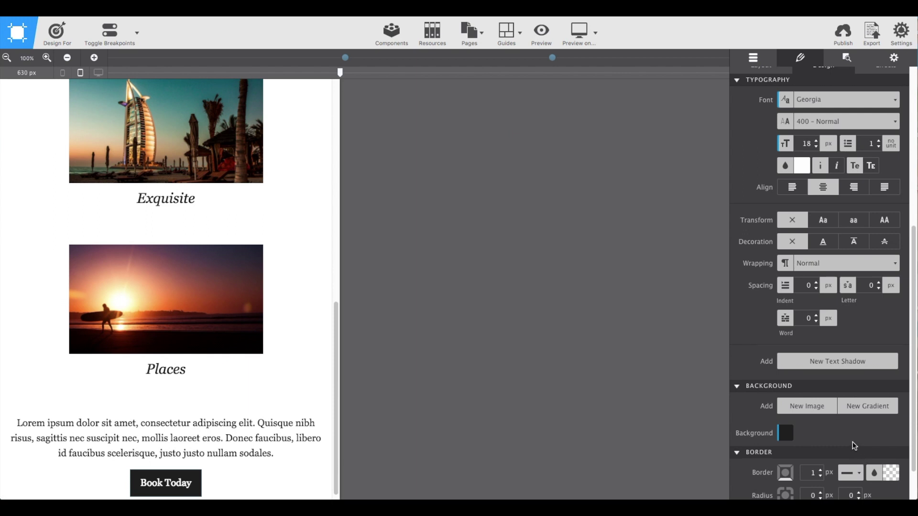
Give the Book Today button a 7 px border radius for both Radius X and Radius Y.
scroll(855, 445, "down", 1)
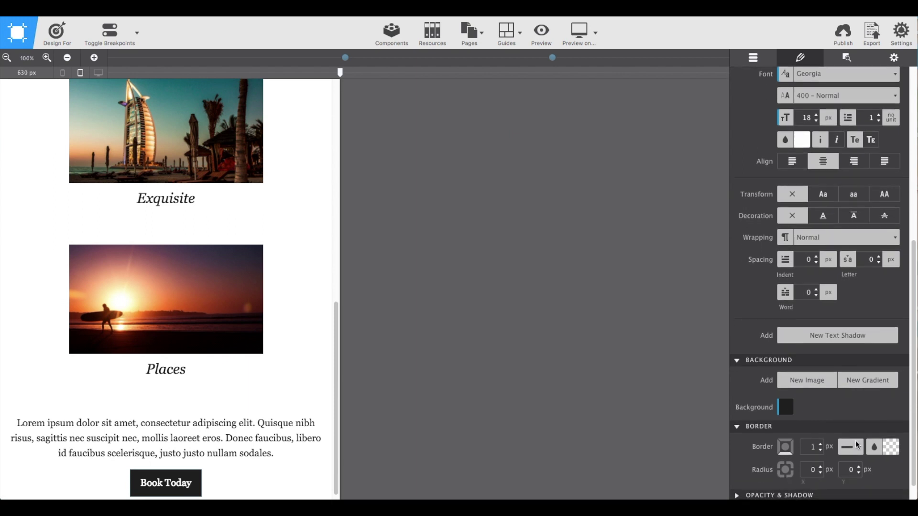
scroll(856, 442, "down", 1)
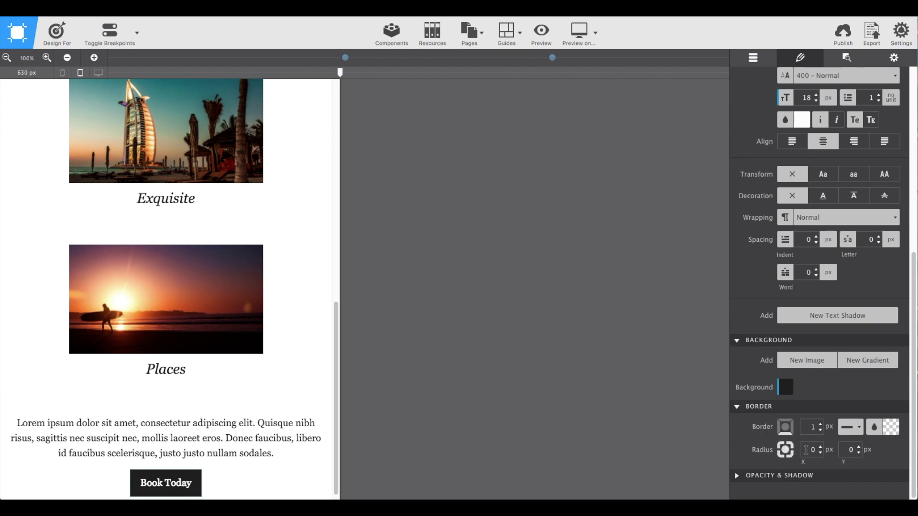
left_click(808, 449)
double_click(818, 449)
type("7")
double_click(850, 450)
type("7")
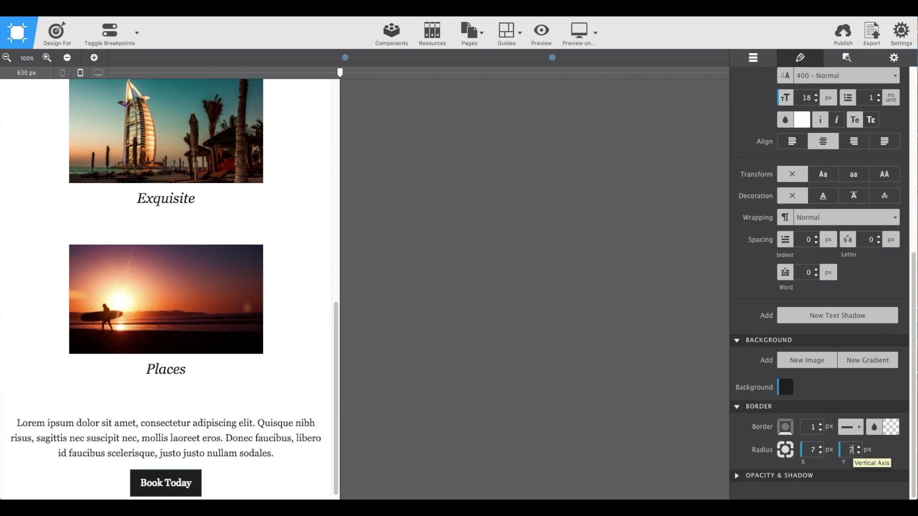